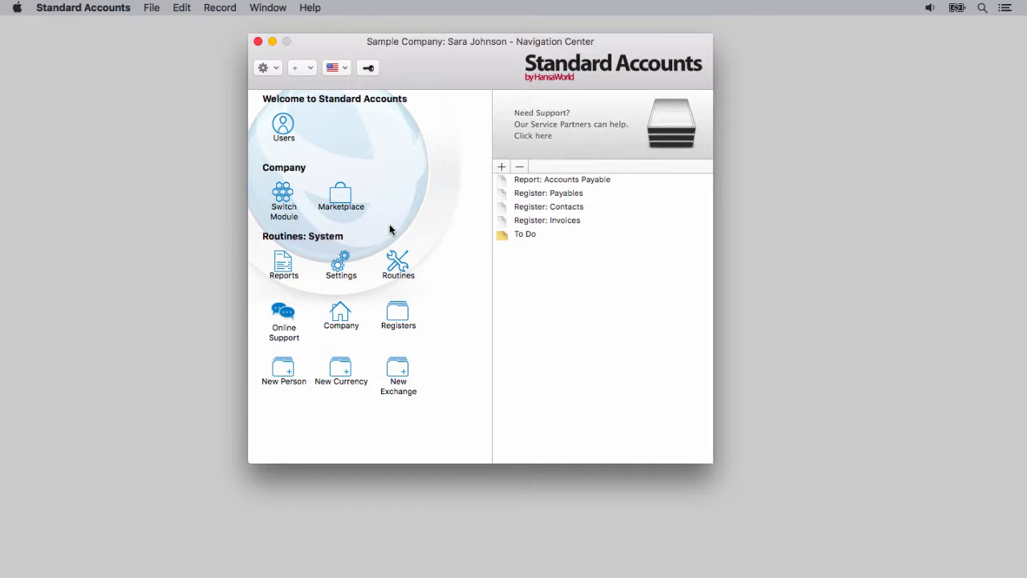
Open the person record with signature SJ in the Persons register, set its Start Access Level to Full Access and save it
left_click(399, 305)
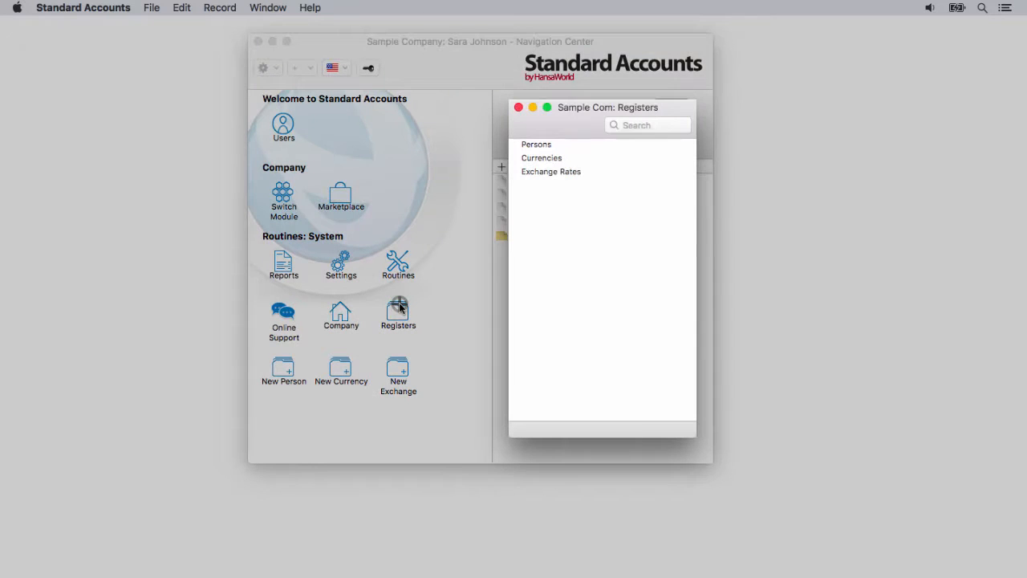
double_click(546, 145)
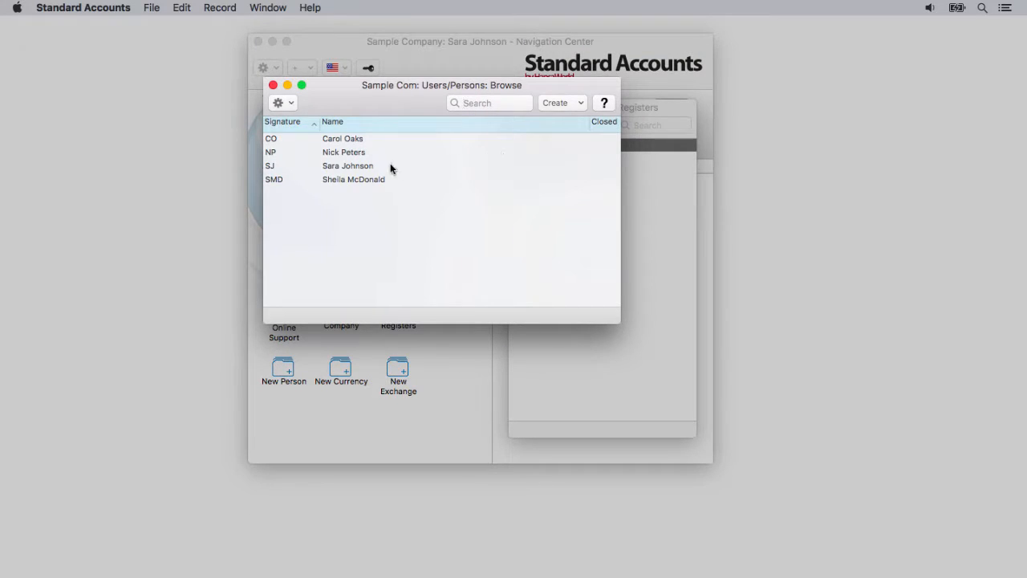
double_click(362, 166)
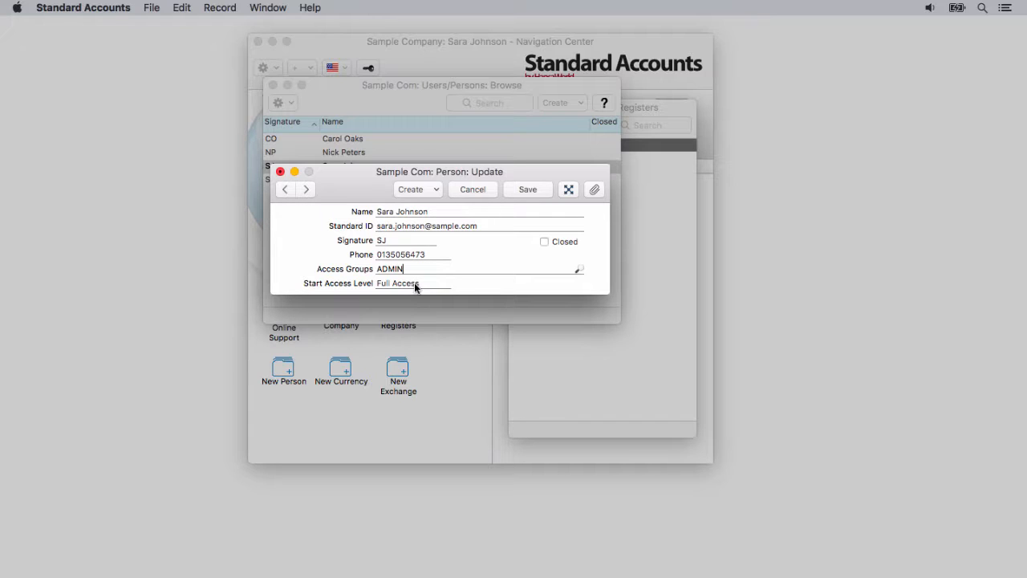
left_click(414, 283)
key("super+Return")
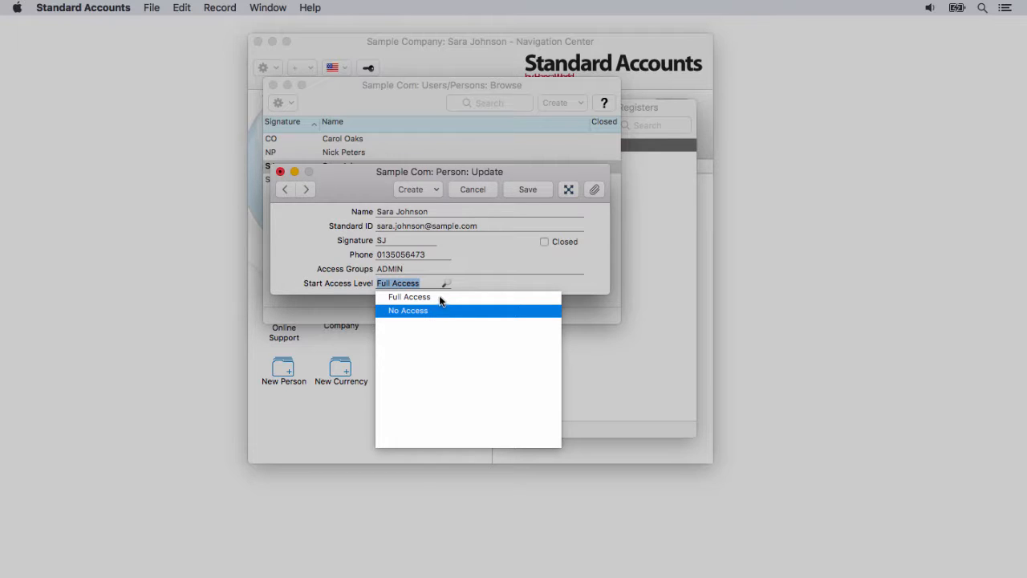
left_click(439, 297)
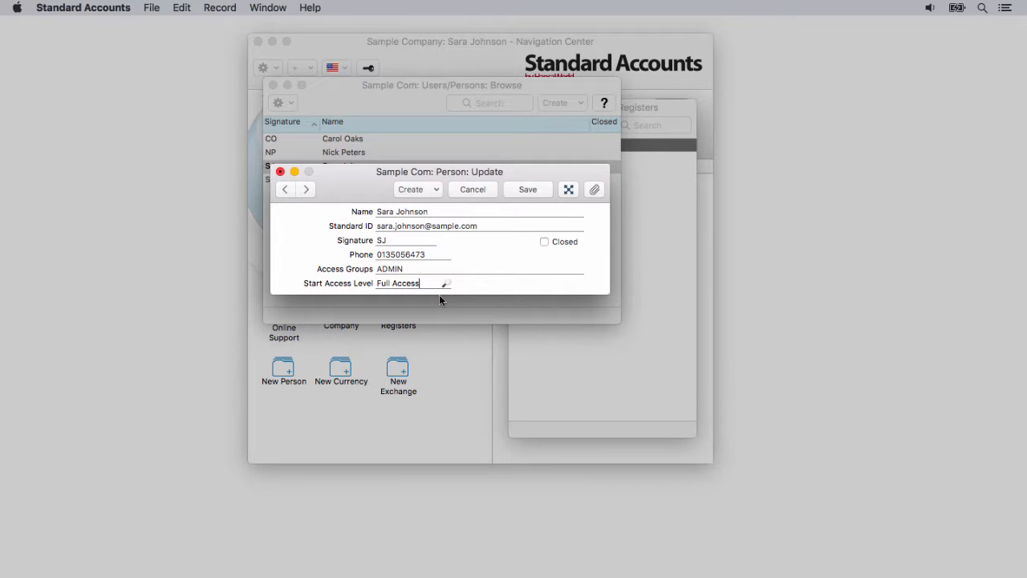
left_click(515, 193)
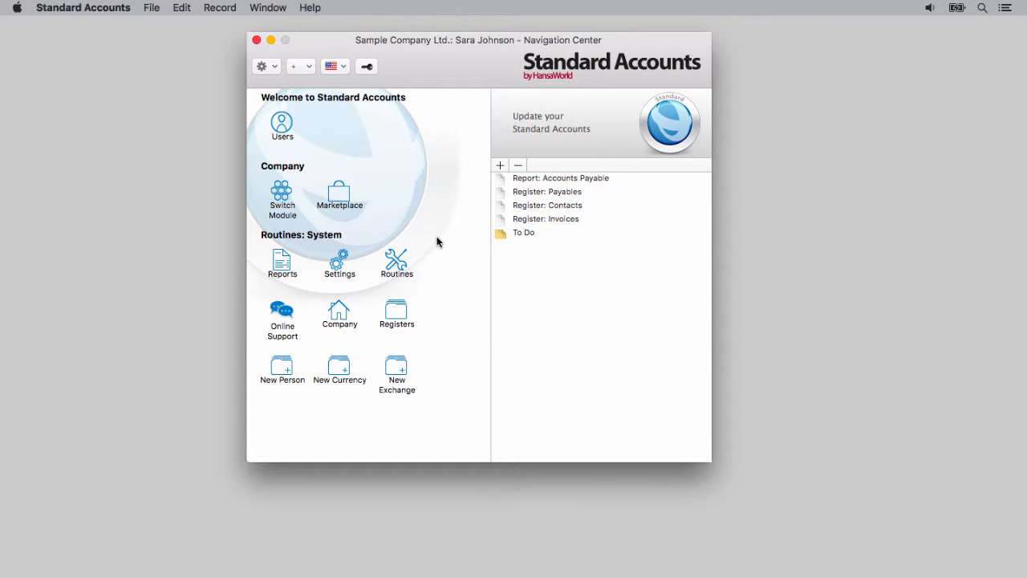
Create a new access group in the System settings with code ADMIN and text Administrator
left_click(340, 261)
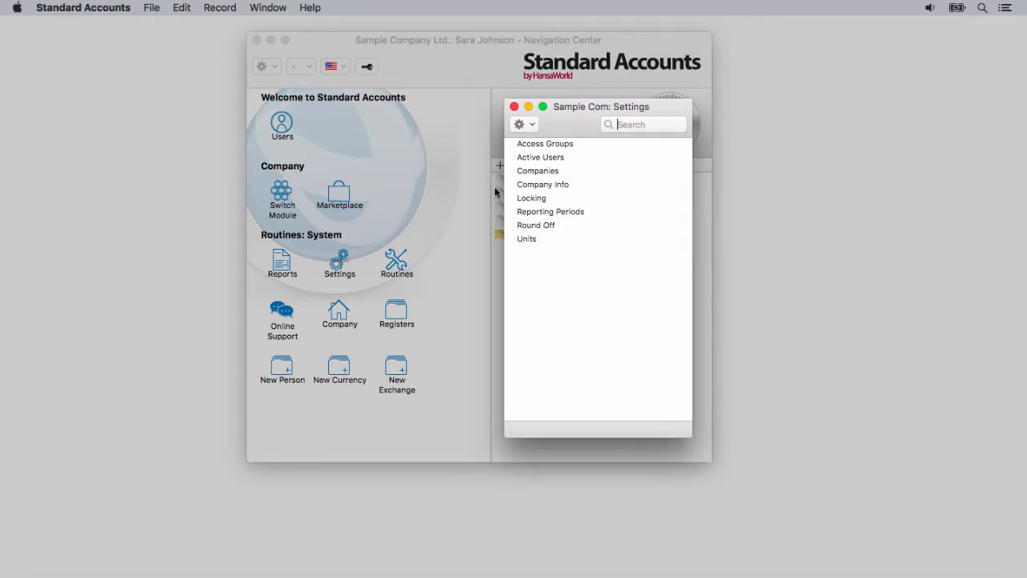
double_click(545, 144)
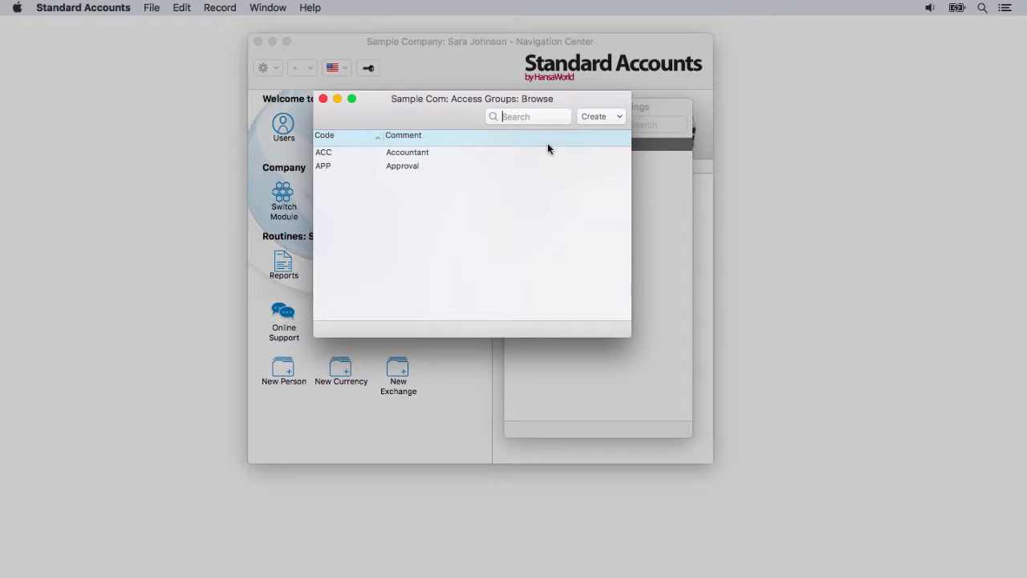
left_click(587, 116)
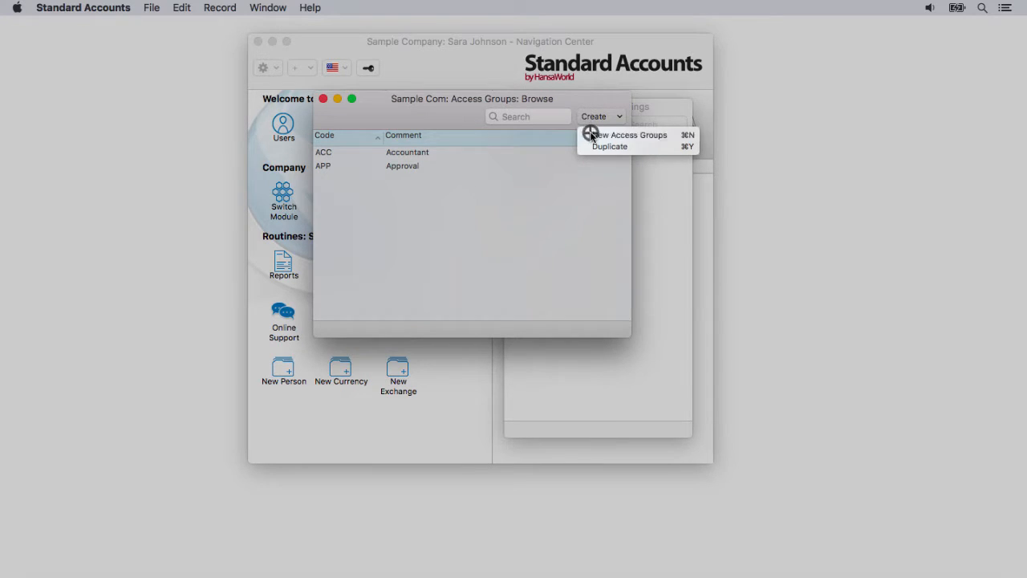
left_click(590, 135)
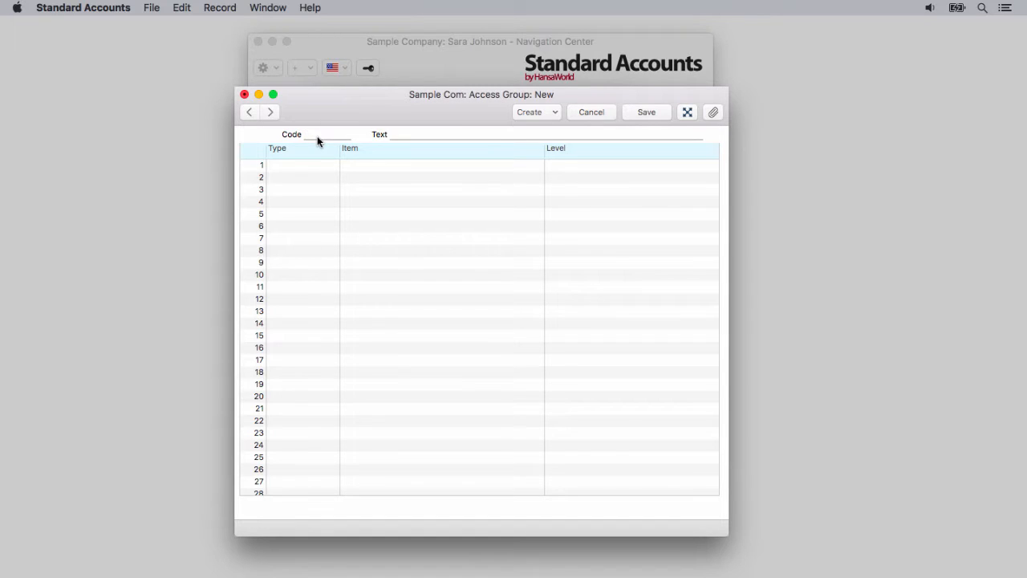
type("ADMIN")
left_click(396, 134)
type("Administrator")
Fill row 1 of the access group with type Module, item System and level Full
left_click(309, 164)
key("super+Return")
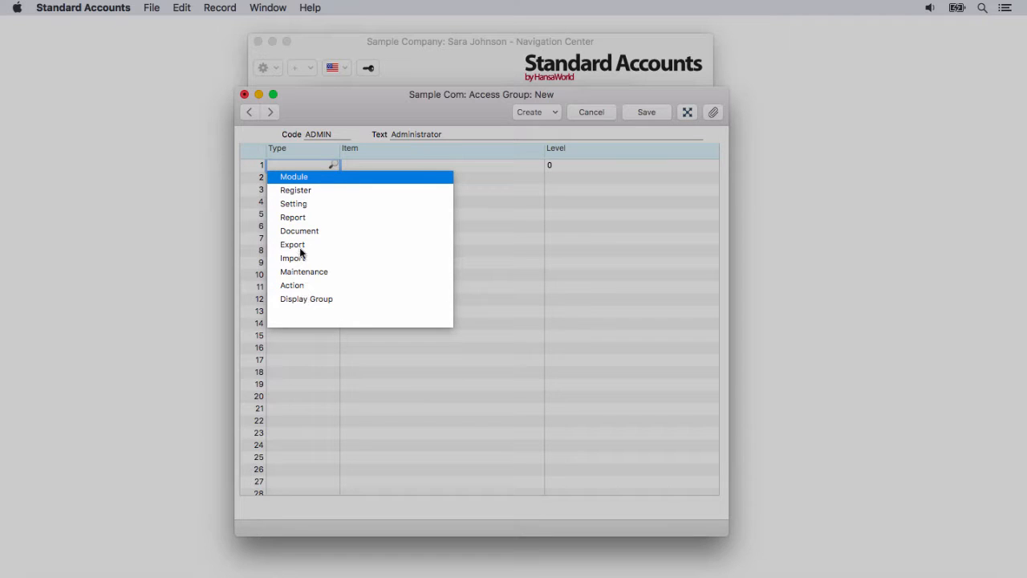
left_click(303, 177)
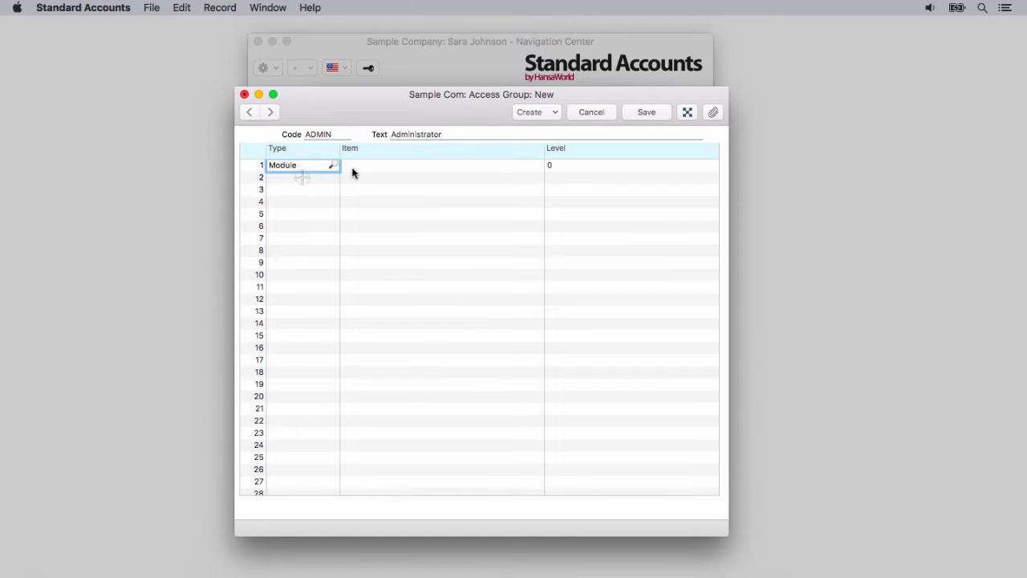
left_click(355, 166)
key("super+Return")
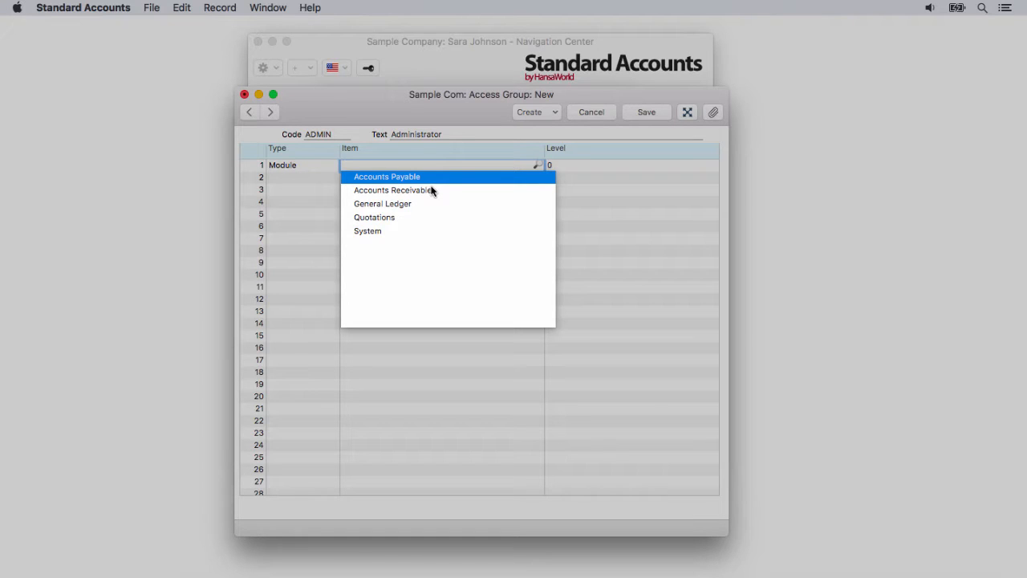
left_click(366, 231)
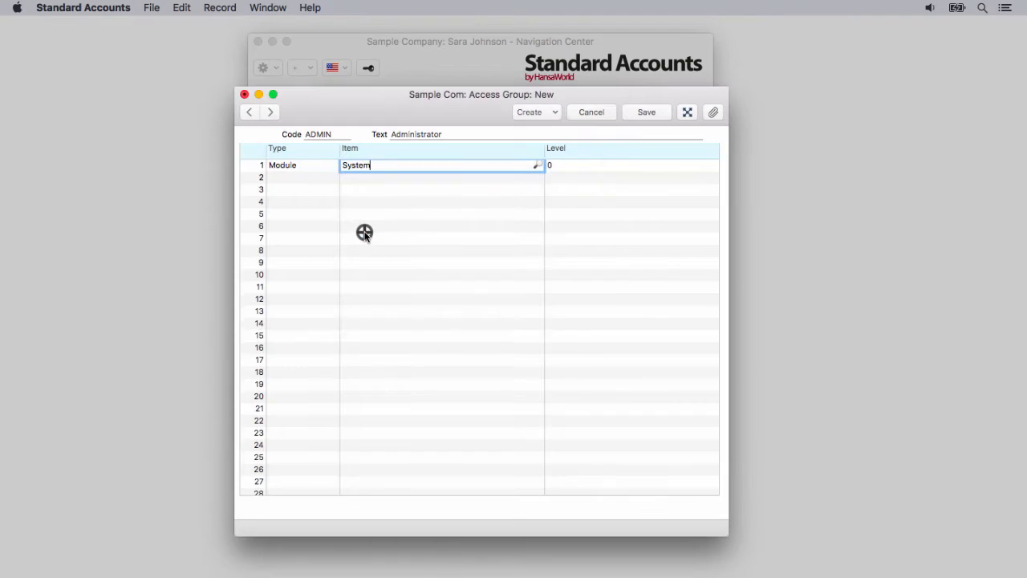
left_click(565, 166)
key("cmd+Return")
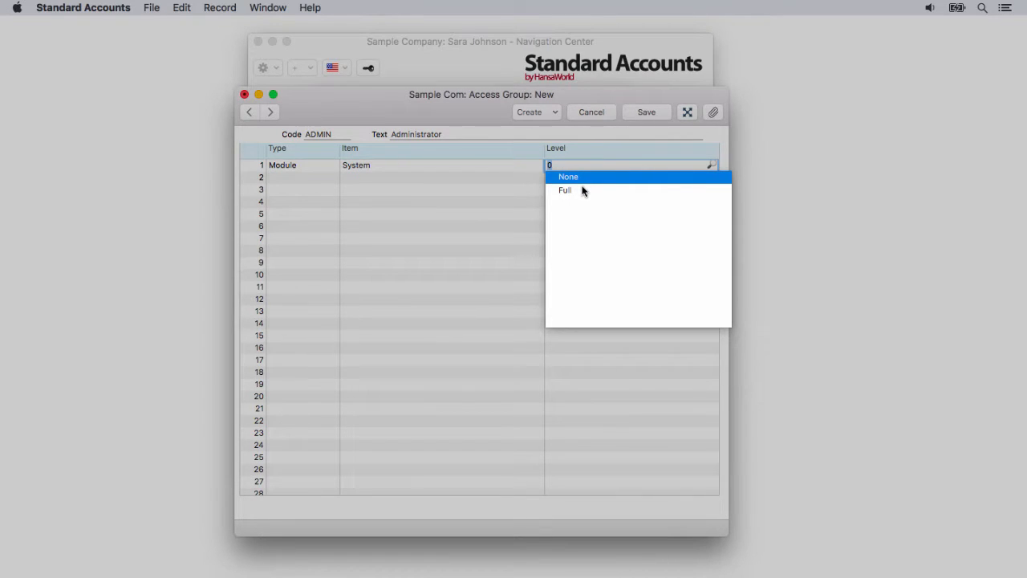
left_click(568, 191)
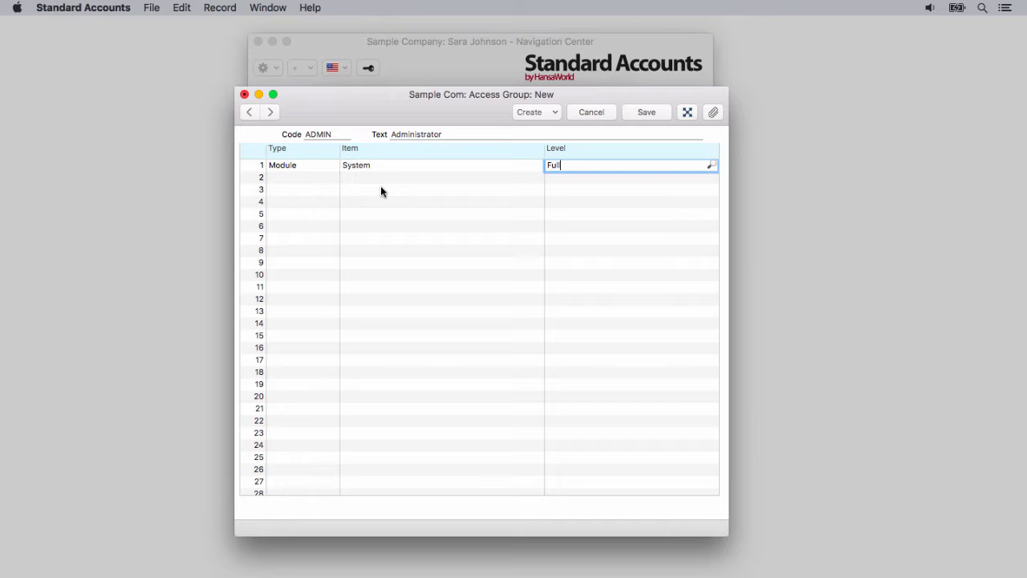
Fill row 2 of the access group with type Register, item Persons and level Full
left_click(306, 177)
key("super+Return")
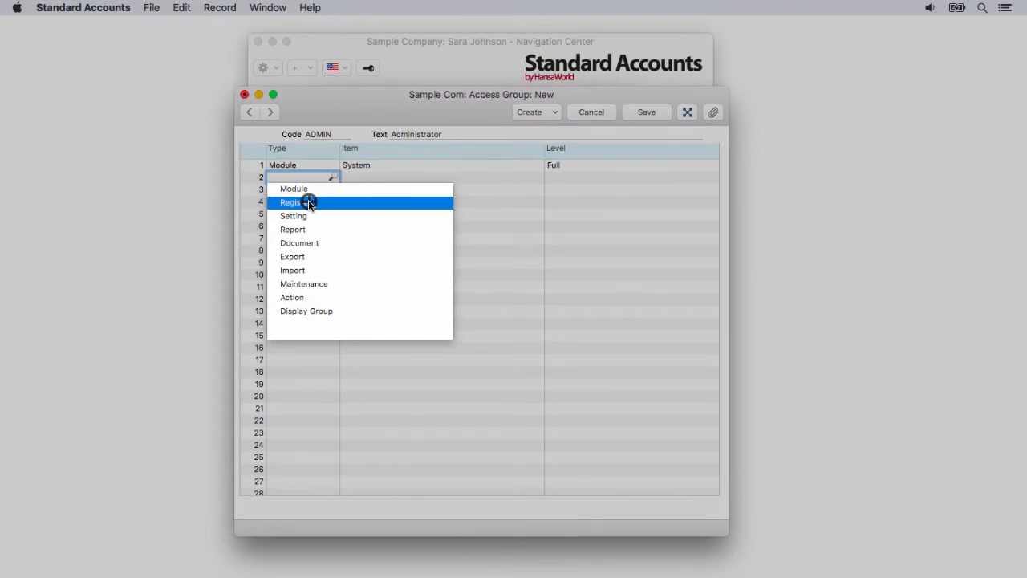
left_click(309, 201)
left_click(370, 176)
key("super+Return")
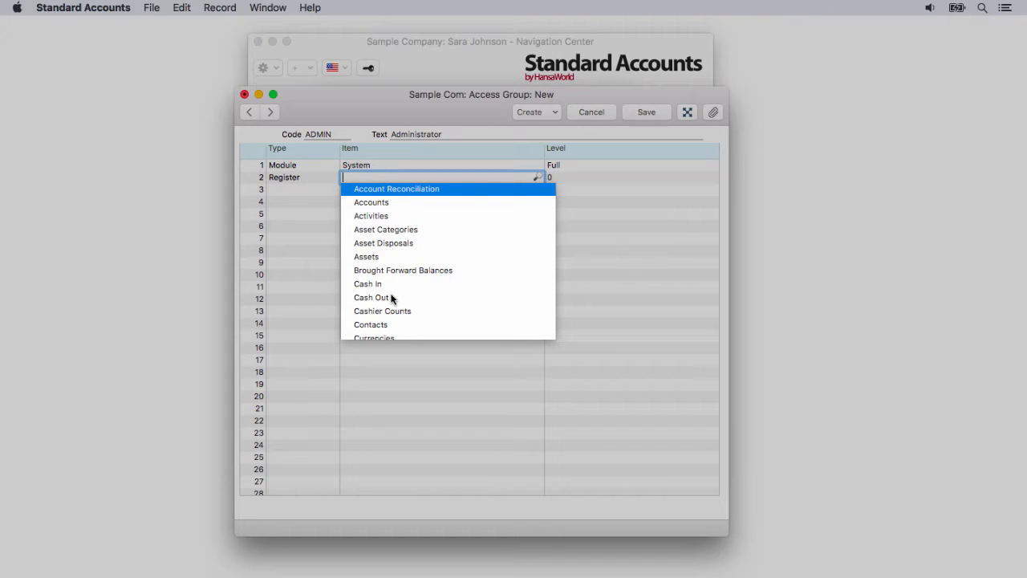
type("per")
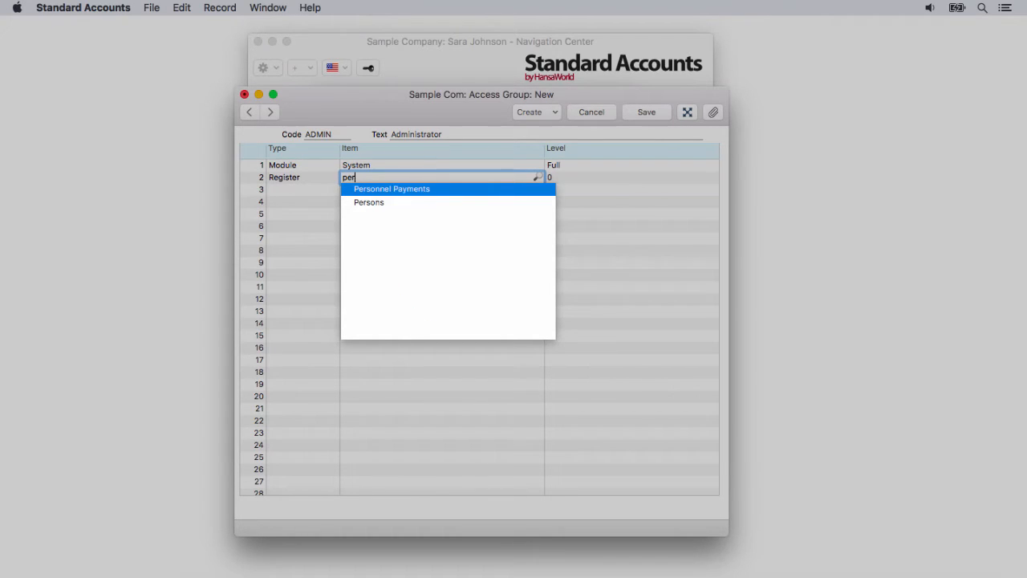
left_click(374, 203)
key("super+Return")
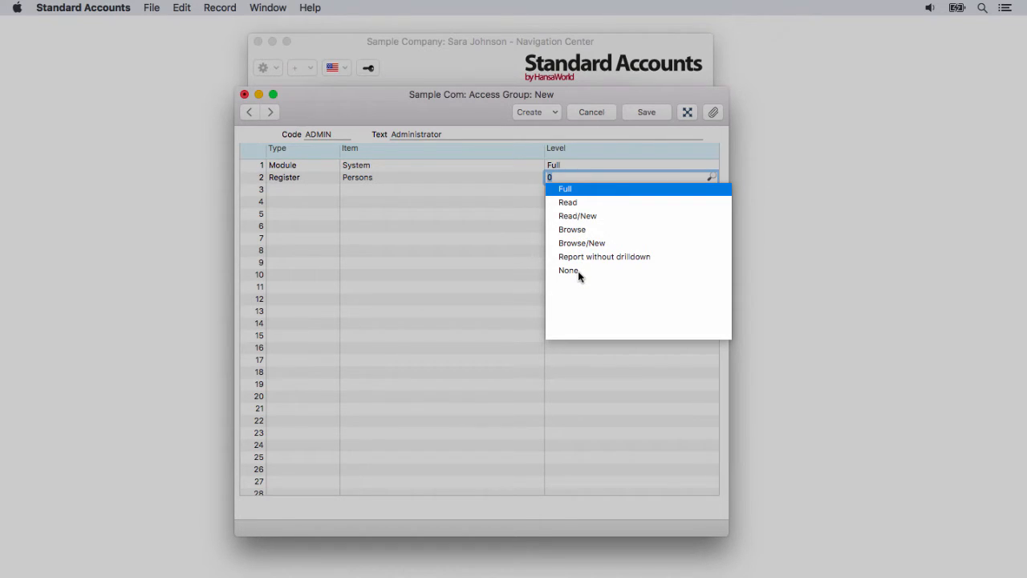
left_click(574, 187)
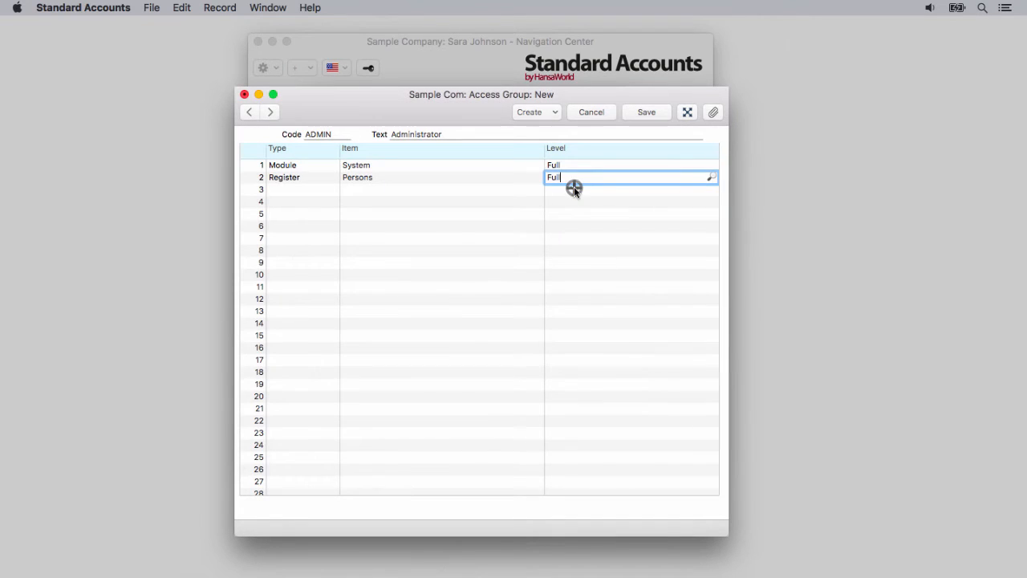
Save the ADMIN access group and close it along with the Access Groups list and Settings
left_click(655, 112)
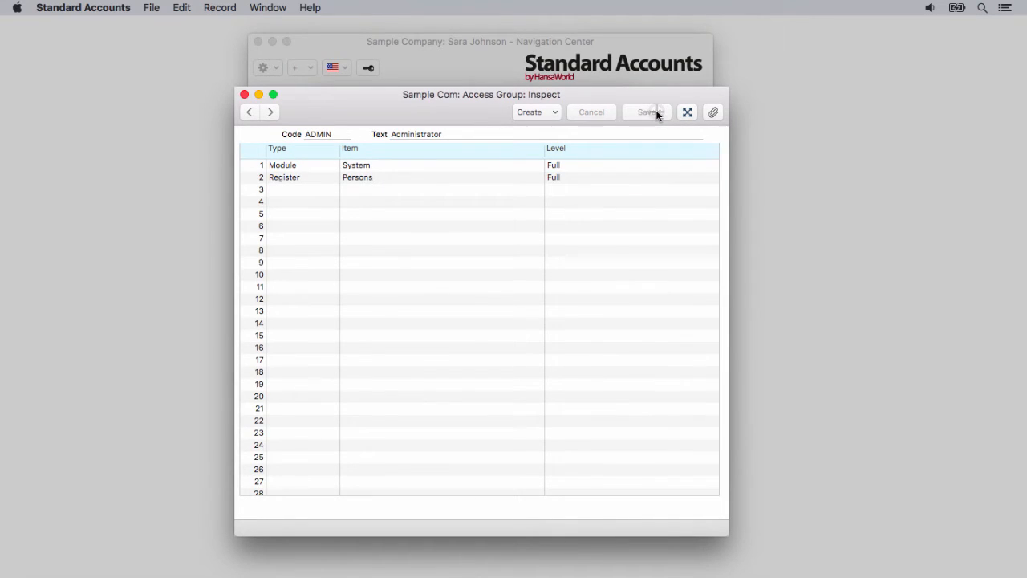
left_click(245, 94)
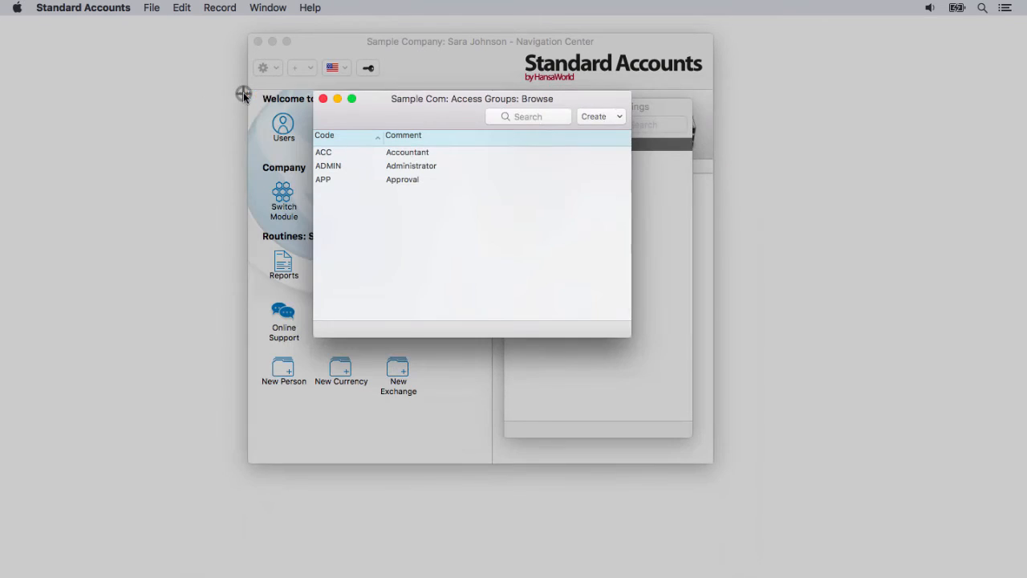
left_click(323, 98)
left_click(514, 107)
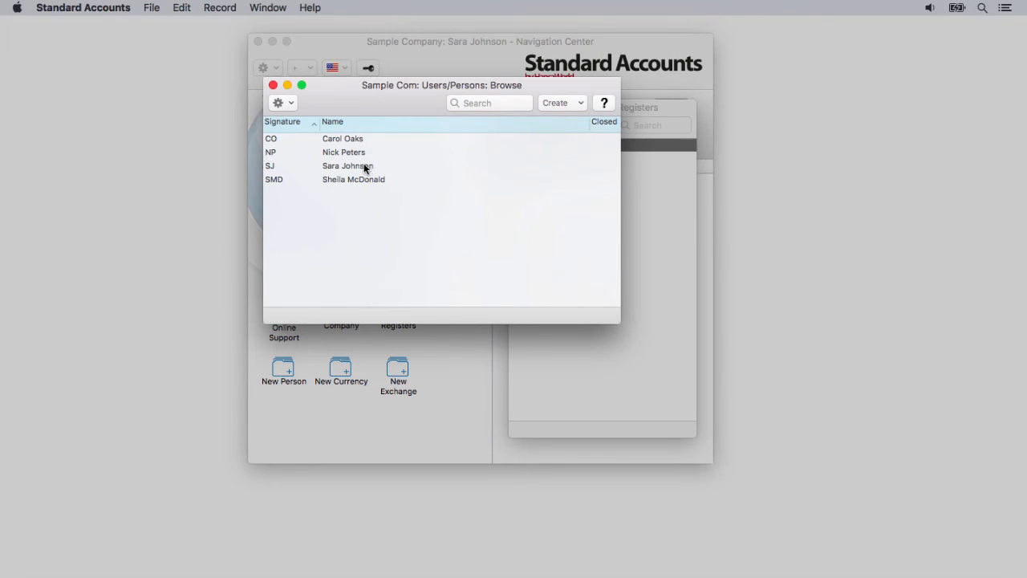
Assign the ADMIN access group to the person with signature SJ, save the record and close the Persons register
double_click(362, 164)
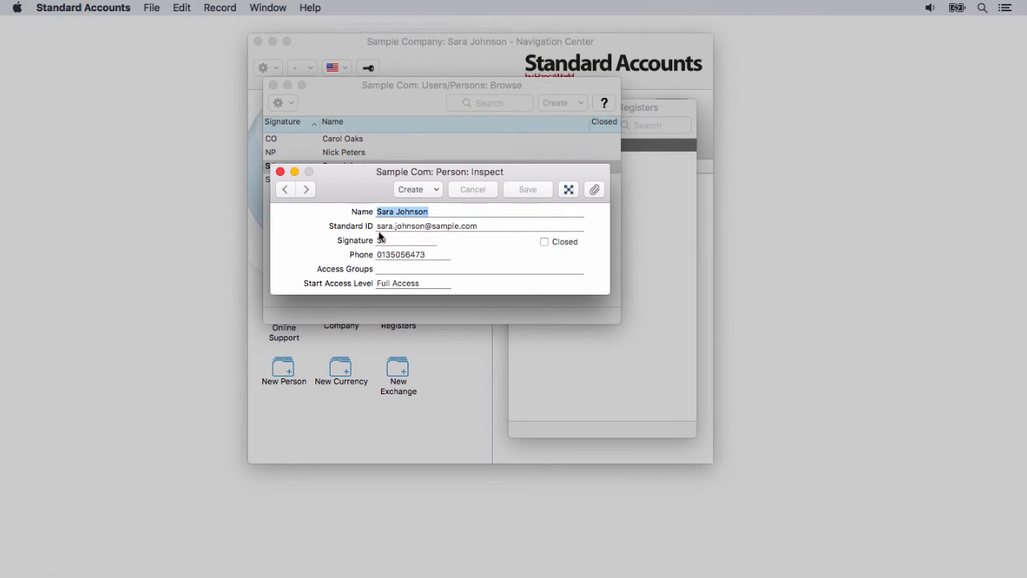
left_click(383, 271)
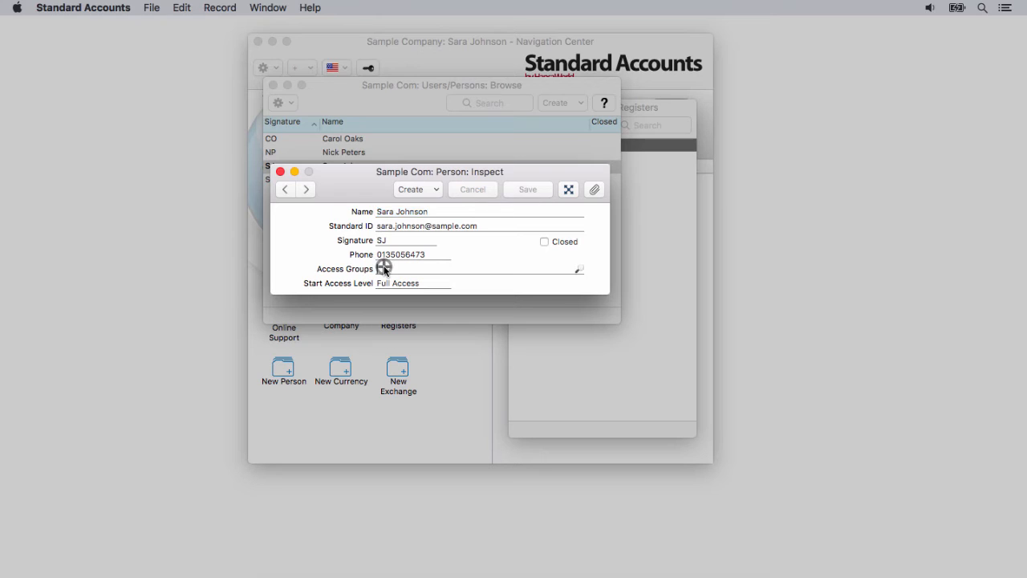
key("super+Return")
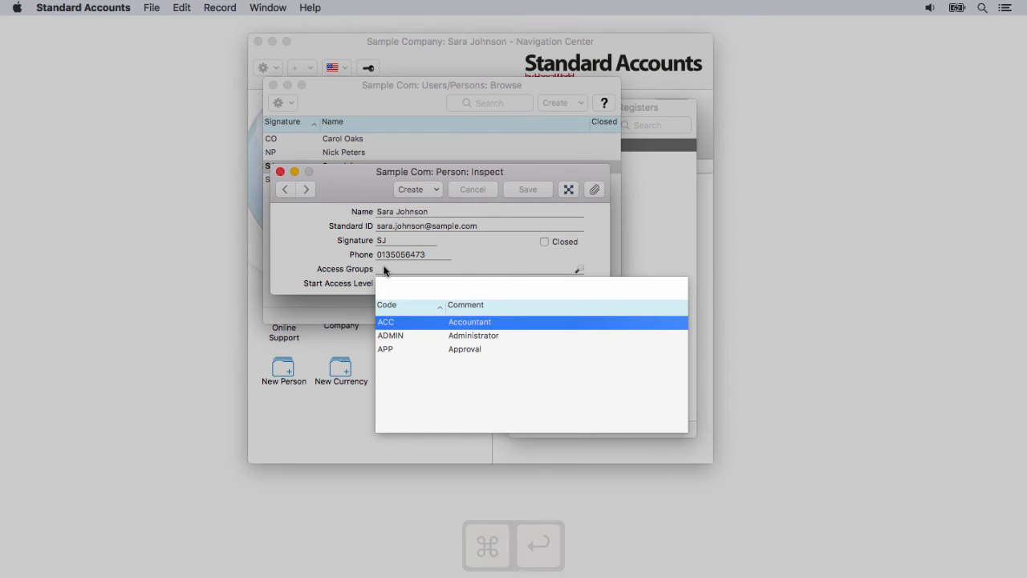
double_click(459, 336)
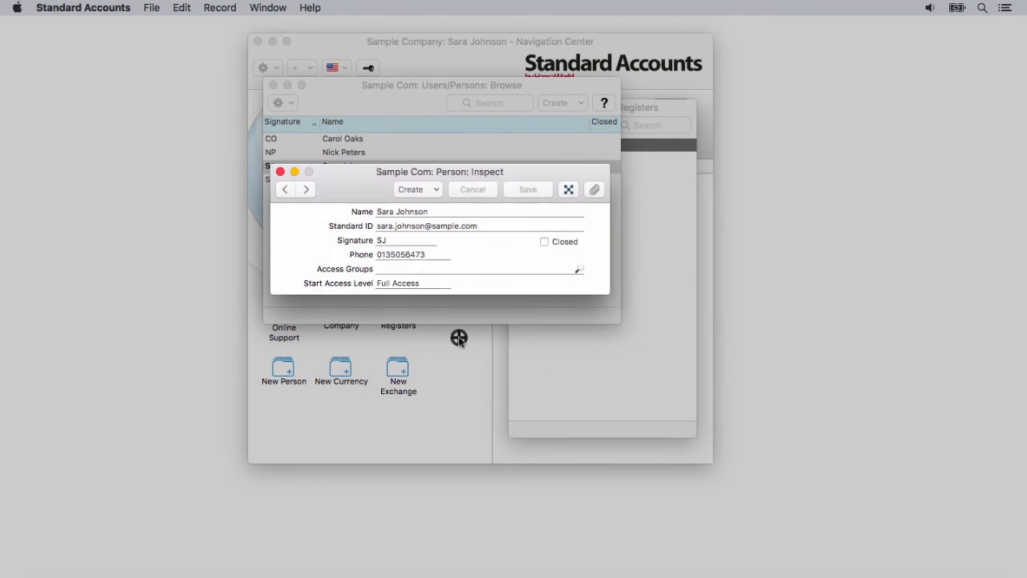
left_click(414, 283)
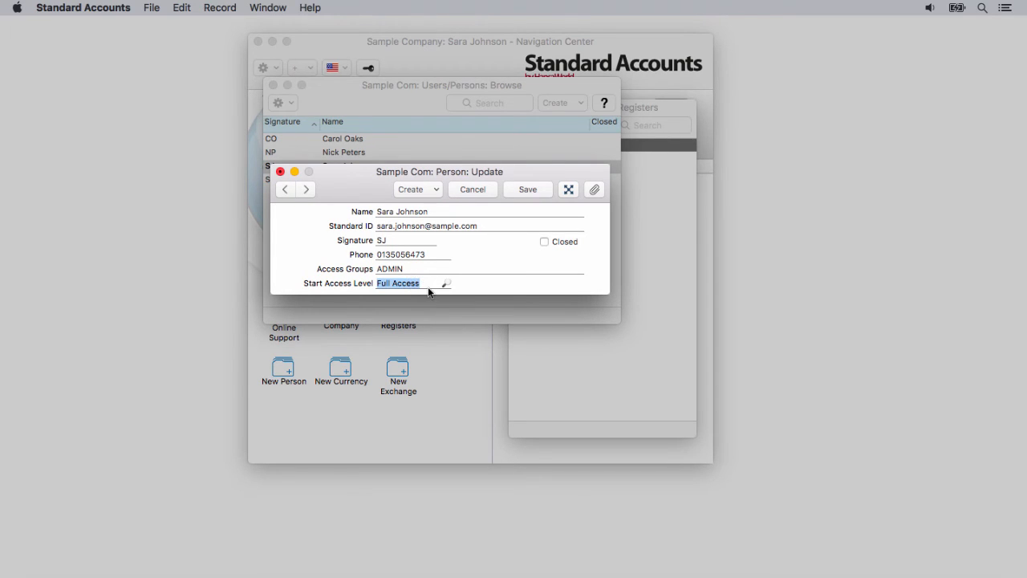
left_click(515, 193)
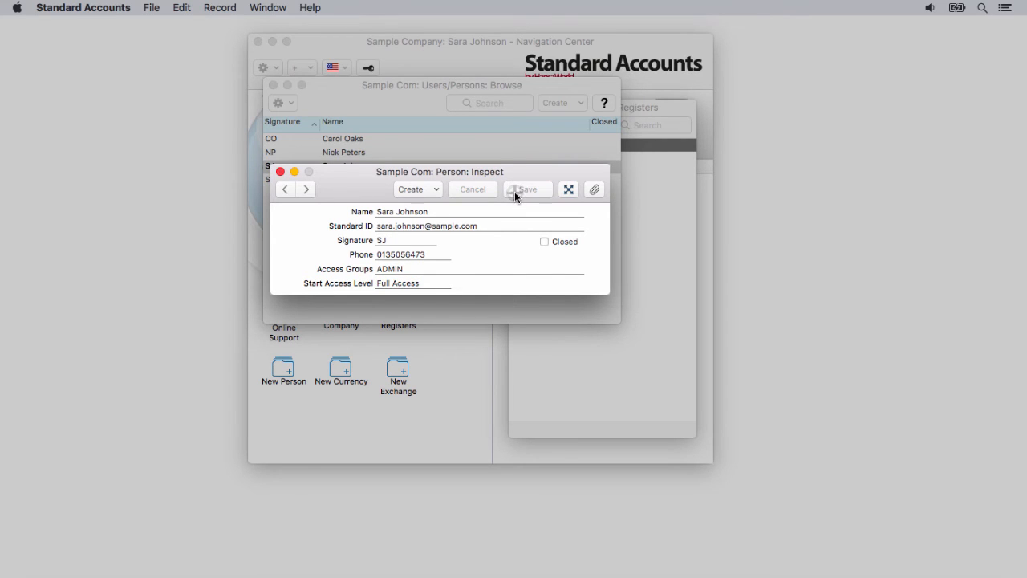
left_click(280, 171)
left_click(273, 85)
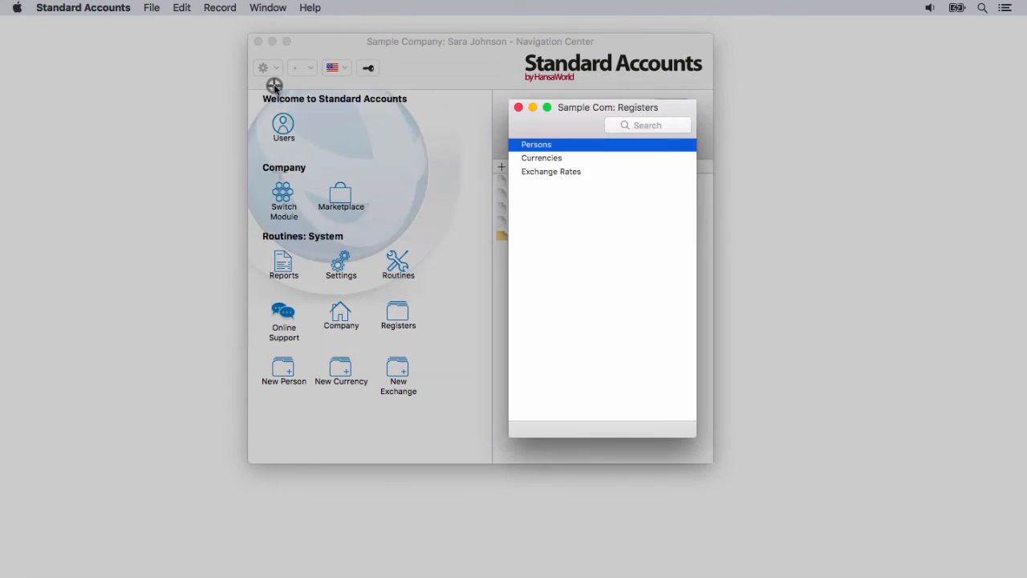
left_click(518, 106)
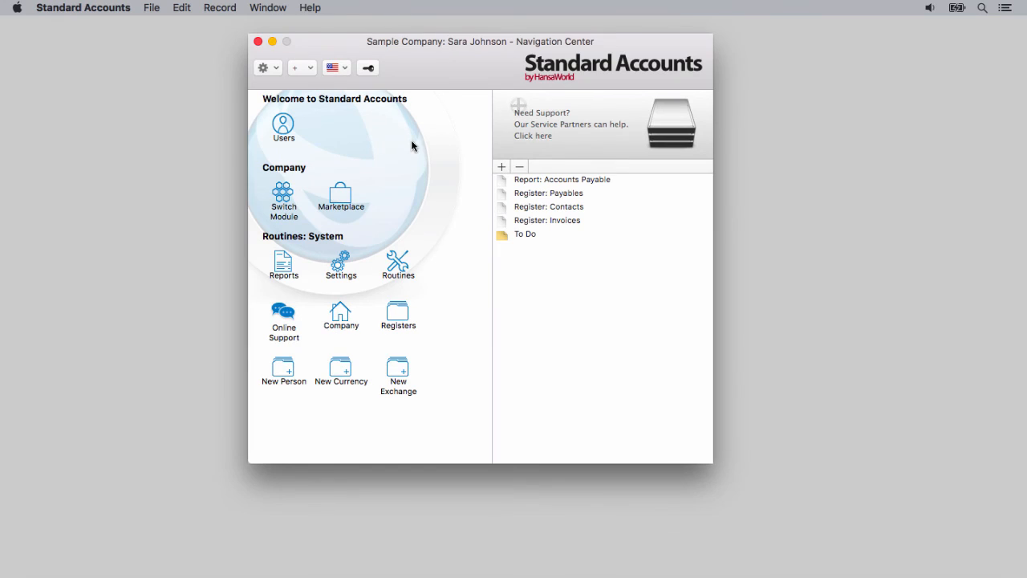